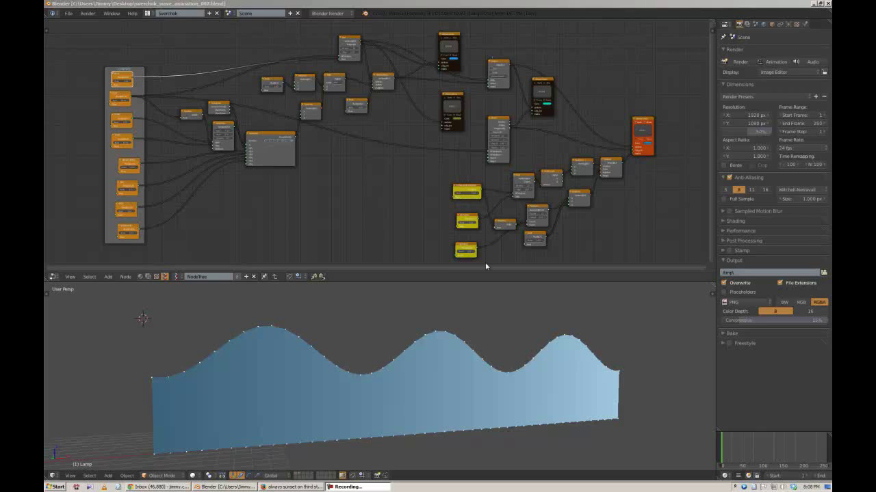
# Adjust the first, fifth, sixth and seventh CONTROL values to flatten the wave into a broad two-crest swell
pyautogui.click(644, 303)
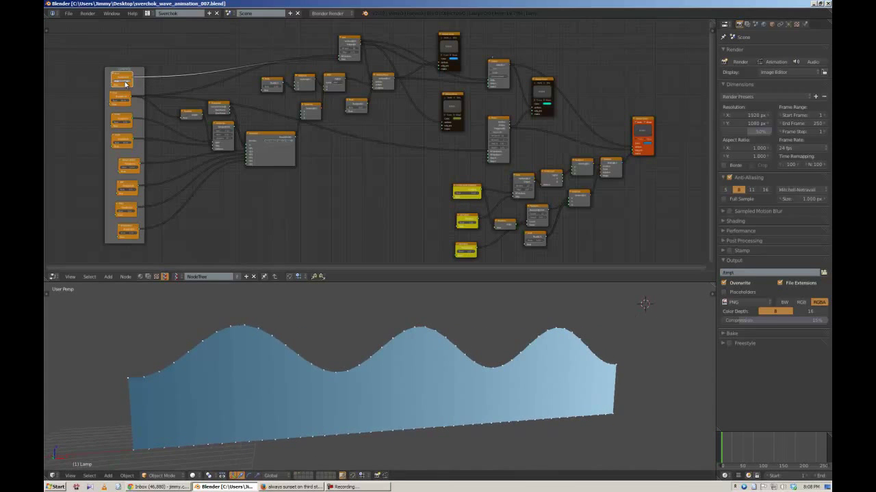
pyautogui.moveTo(125, 83)
pyautogui.mouseDown()
pyautogui.moveTo(121, 101)
pyautogui.moveTo(77, 97)
pyautogui.moveTo(292, 82)
pyautogui.moveTo(120, 99)
pyautogui.moveTo(141, 121)
pyautogui.moveTo(156, 117)
pyautogui.moveTo(137, 121)
pyautogui.moveTo(133, 140)
pyautogui.mouseUp()
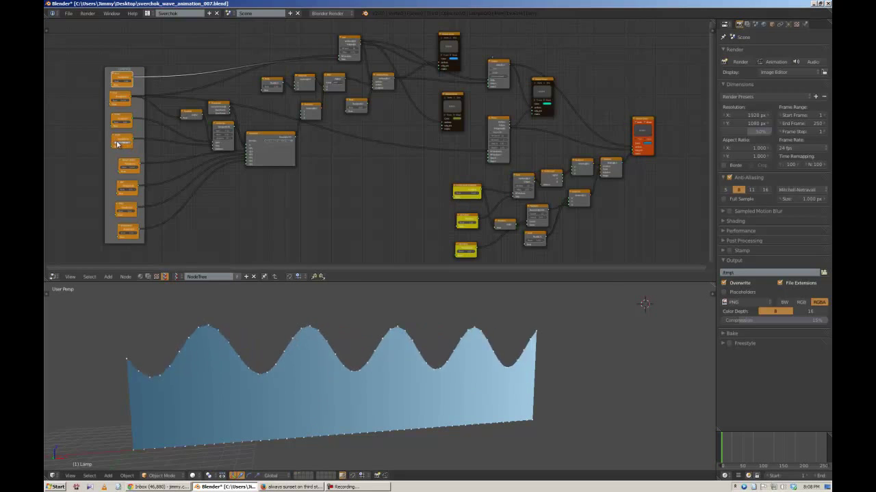
pyautogui.moveTo(135, 169)
pyautogui.mouseDown()
pyautogui.moveTo(162, 162)
pyautogui.moveTo(64, 160)
pyautogui.moveTo(814, 162)
pyautogui.moveTo(151, 143)
pyautogui.mouseUp()
pyautogui.moveTo(152, 186); pyautogui.dragTo(48, 185)
pyautogui.moveTo(127, 212); pyautogui.dragTo(132, 210)
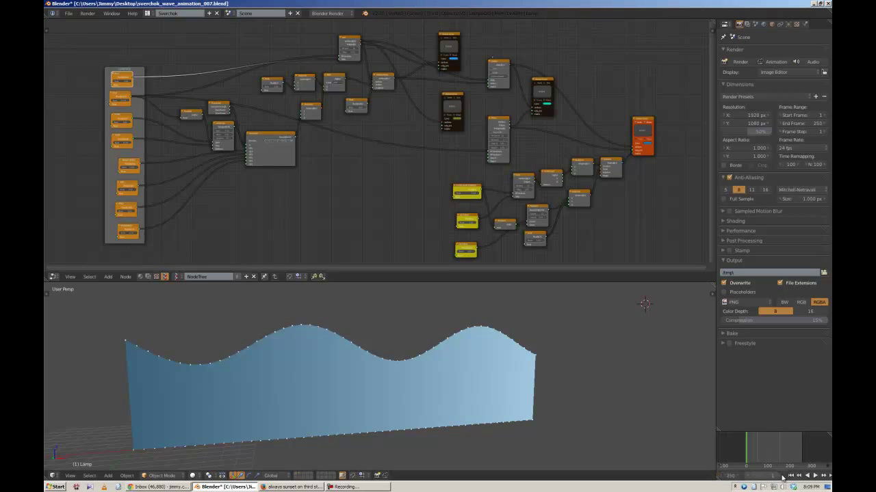
# Play the timeline animation so the wave wall cycles between flat and choppy shapes
pyautogui.click(790, 476)
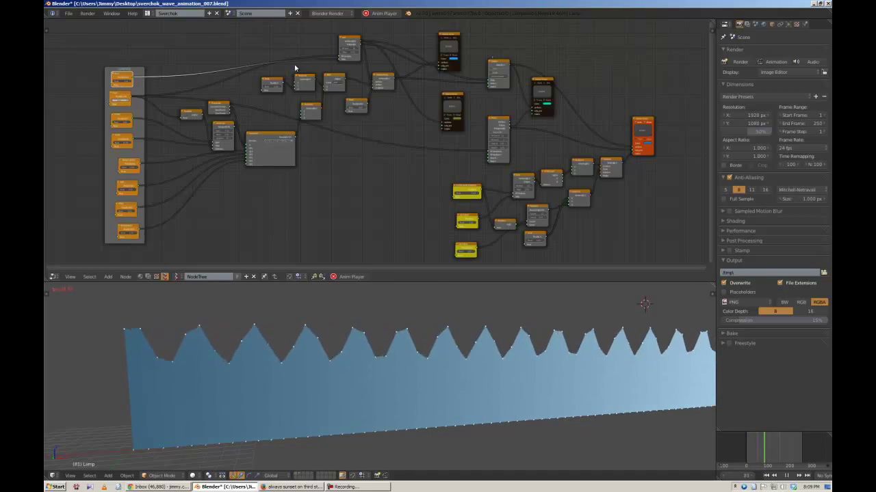
pyautogui.scroll(-1, 238, 327)
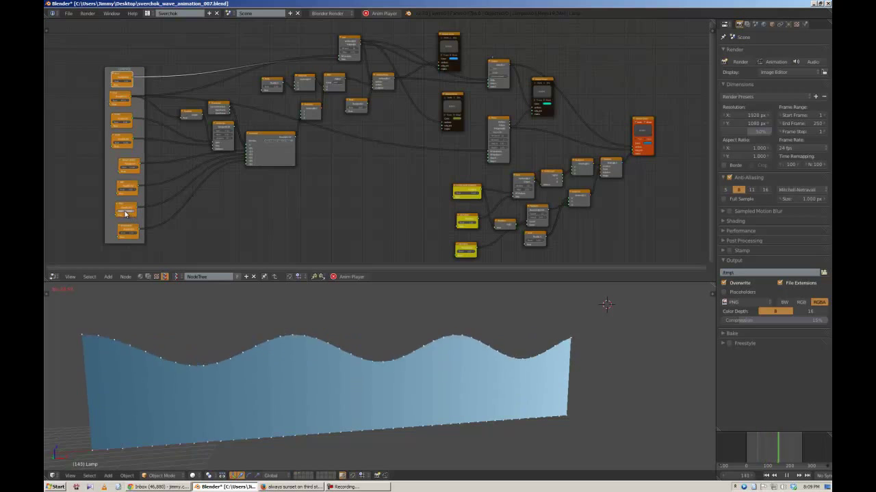
# Raise TOTAL WAVE NUMBER so the single wave becomes many parallel wave sheets
pyautogui.moveTo(627, 99); pyautogui.dragTo(420, 197, button='middle')
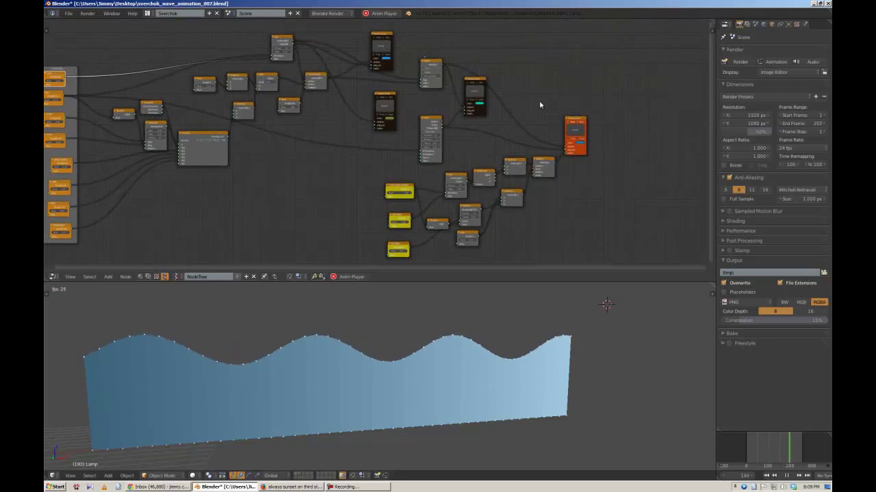
pyautogui.scroll(1, 369, 160)
pyautogui.scroll(1, 321, 128)
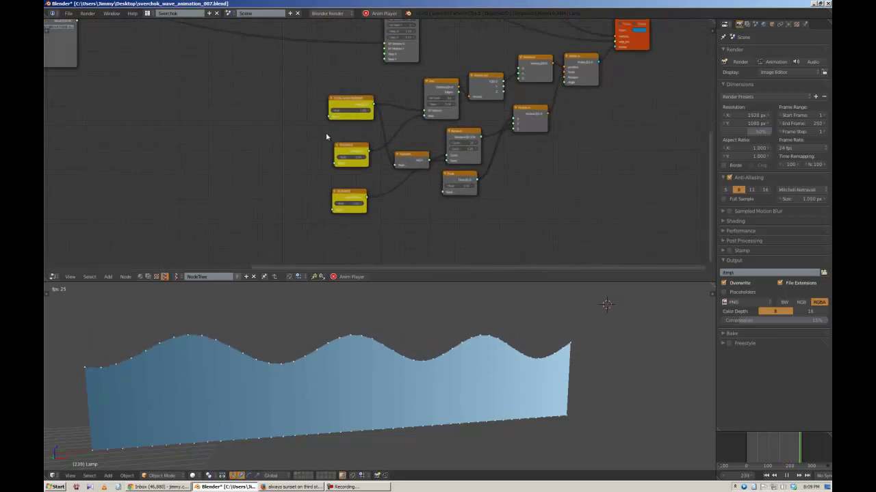
pyautogui.scroll(1, 342, 117)
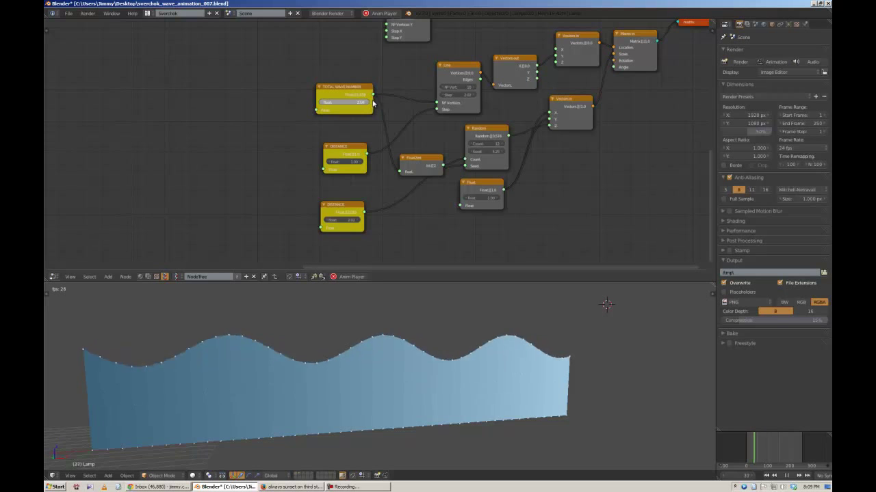
pyautogui.moveTo(311, 226); pyautogui.dragTo(342, 231, button='middle')
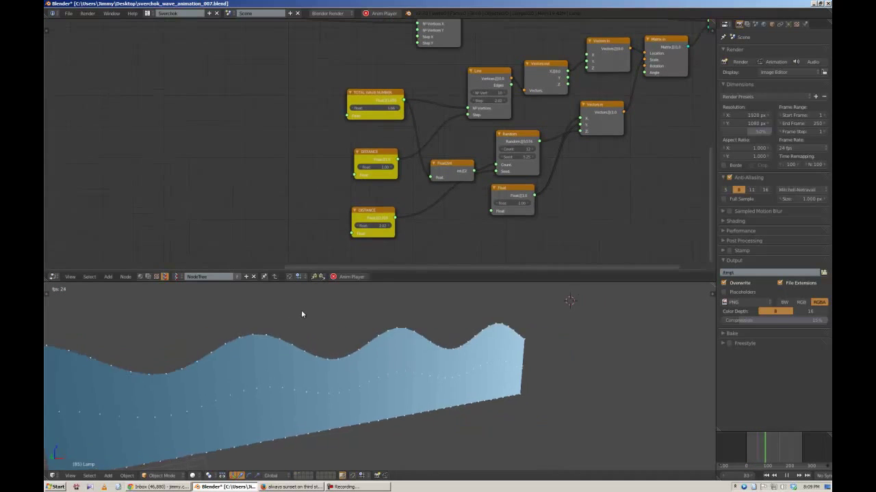
pyautogui.scroll(-3, 301, 318)
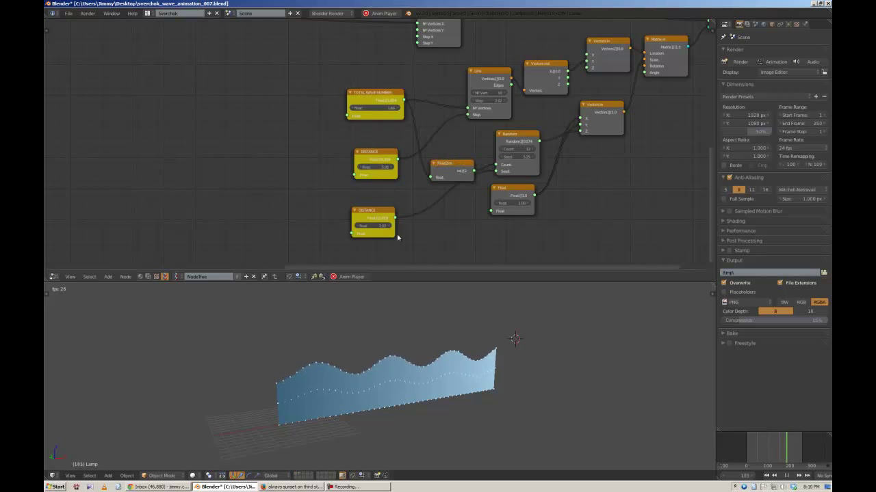
pyautogui.moveTo(397, 300); pyautogui.dragTo(403, 234, button='middle')
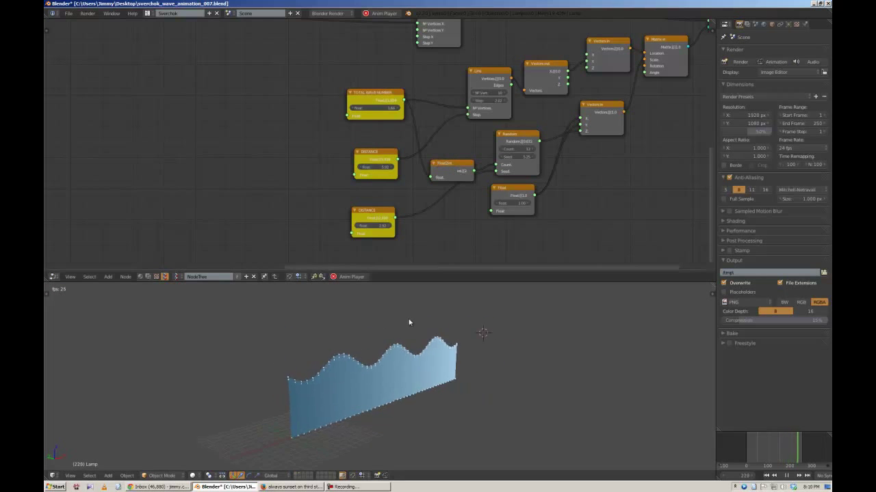
pyautogui.moveTo(388, 110); pyautogui.dragTo(484, 104)
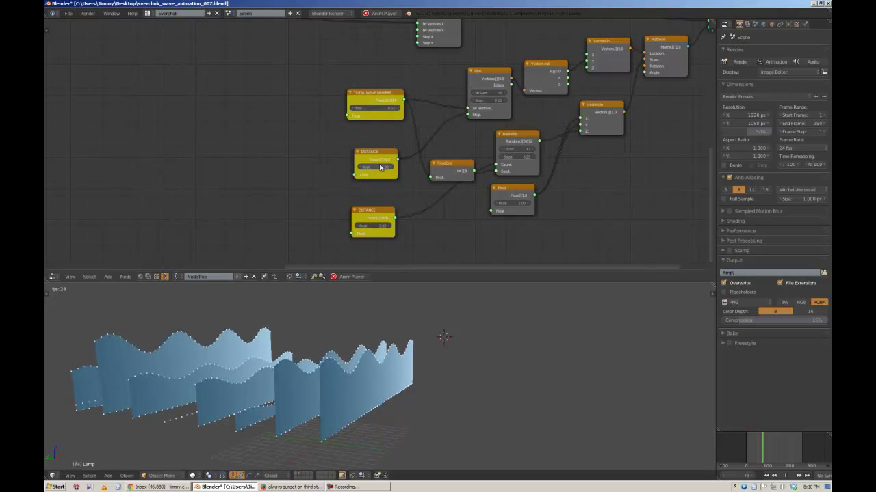
# Adjust both DISTANCE values to pack the wave sheets tightly into a solid block
pyautogui.moveTo(381, 167); pyautogui.dragTo(344, 163)
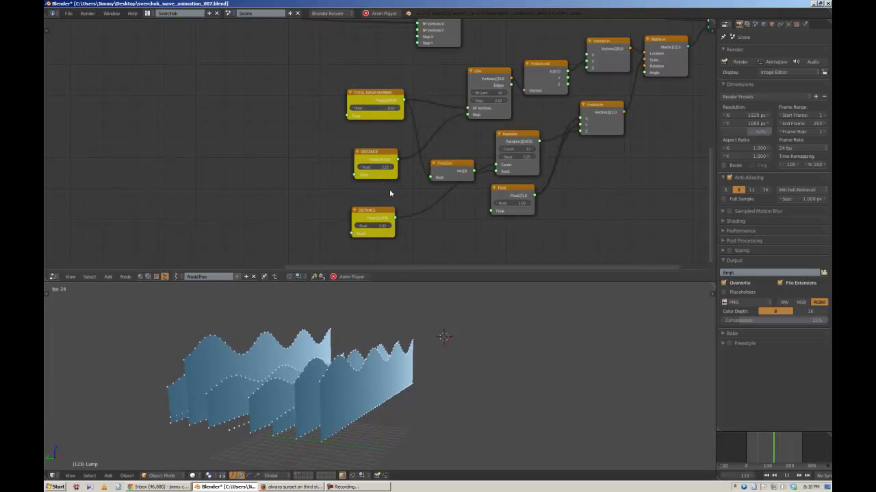
pyautogui.moveTo(373, 226)
pyautogui.mouseDown()
pyautogui.moveTo(412, 222)
pyautogui.moveTo(372, 226)
pyautogui.mouseUp()
pyautogui.moveTo(352, 379)
pyautogui.mouseDown(button='middle')
pyautogui.moveTo(376, 383)
pyautogui.moveTo(418, 354)
pyautogui.mouseUp(button='middle')
pyautogui.scroll(3, 450, 354)
pyautogui.scroll(2, 466, 358)
pyautogui.scroll(-4, 466, 358)
pyautogui.moveTo(657, 111); pyautogui.dragTo(557, 126, button='middle')
# Turn off Verts in the Viewer Draw node and set the wave colour to purple
pyautogui.click(541, 32)
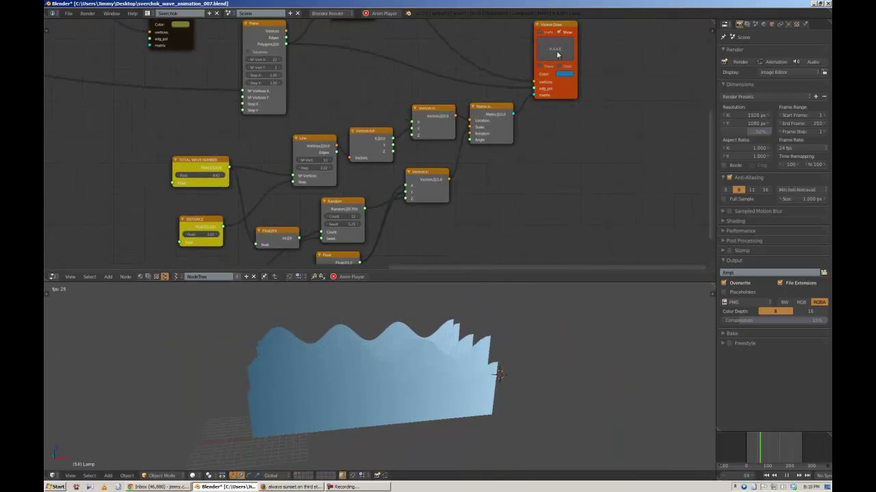
pyautogui.click(565, 74)
pyautogui.moveTo(582, 109)
pyautogui.mouseDown()
pyautogui.moveTo(561, 128)
pyautogui.moveTo(604, 111)
pyautogui.mouseUp()
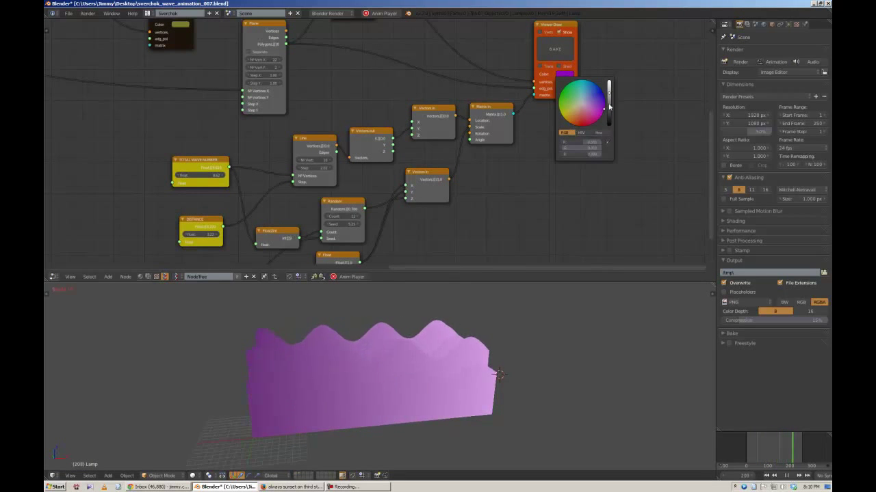
# Orbit the 3D view to inspect the purple wave field from above and other sides
pyautogui.moveTo(431, 290)
pyautogui.mouseDown(button='middle')
pyautogui.moveTo(418, 313)
pyautogui.moveTo(449, 306)
pyautogui.moveTo(434, 309)
pyautogui.mouseUp(button='middle')
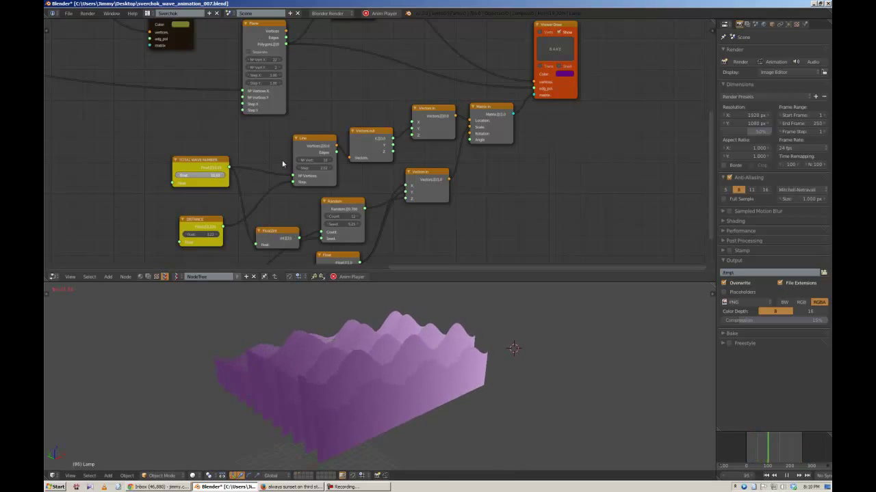
pyautogui.moveTo(368, 371)
pyautogui.mouseDown(button='middle')
pyautogui.moveTo(440, 371)
pyautogui.moveTo(357, 341)
pyautogui.mouseUp(button='middle')
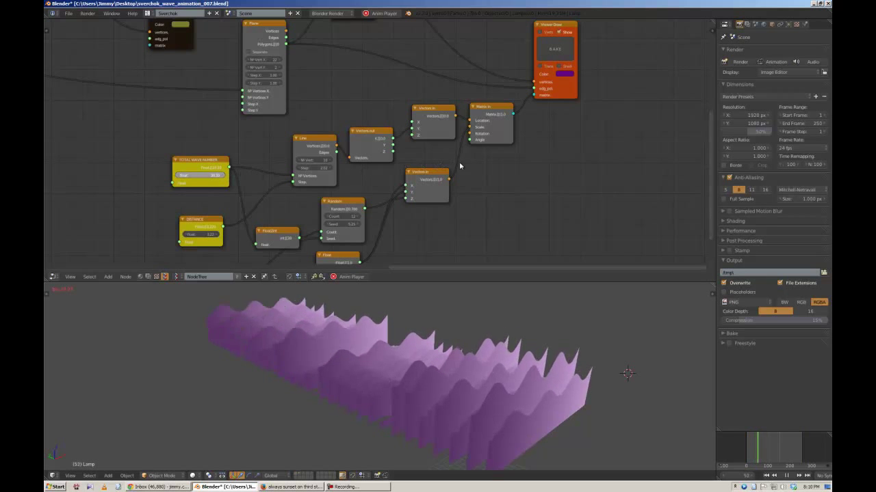
pyautogui.moveTo(312, 372)
pyautogui.mouseDown(button='middle')
pyautogui.moveTo(366, 375)
pyautogui.moveTo(506, 351)
pyautogui.moveTo(262, 366)
pyautogui.moveTo(322, 353)
pyautogui.moveTo(311, 367)
pyautogui.moveTo(330, 349)
pyautogui.moveTo(321, 362)
pyautogui.mouseUp(button='middle')
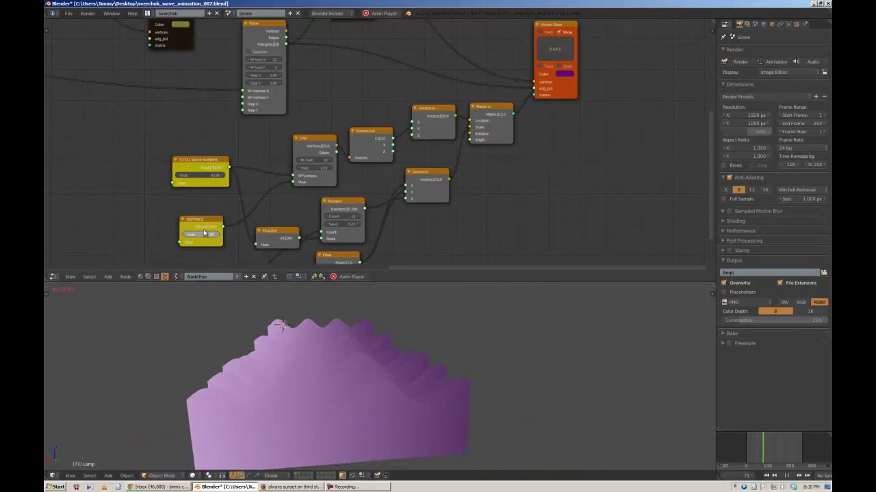
# Raise the lower DISTANCE value to 18.64
pyautogui.moveTo(229, 242); pyautogui.dragTo(342, 205, button='middle')
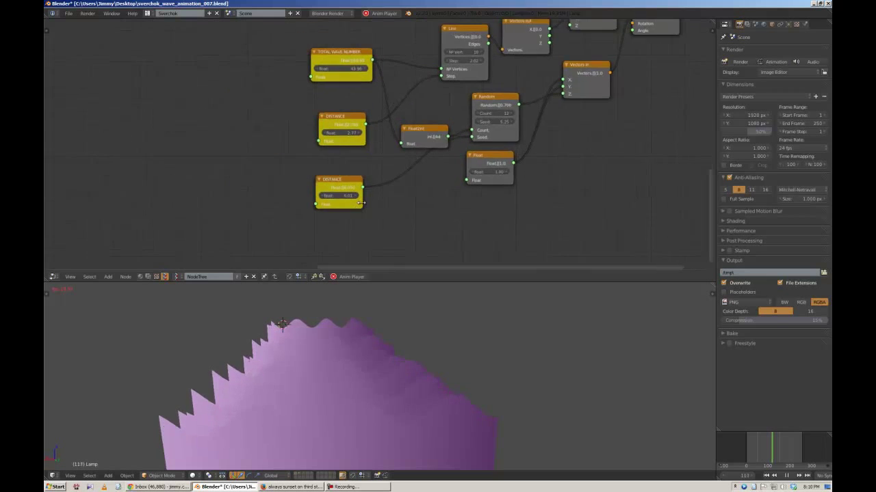
pyautogui.scroll(2, 345, 212)
pyautogui.moveTo(353, 218); pyautogui.dragTo(326, 215)
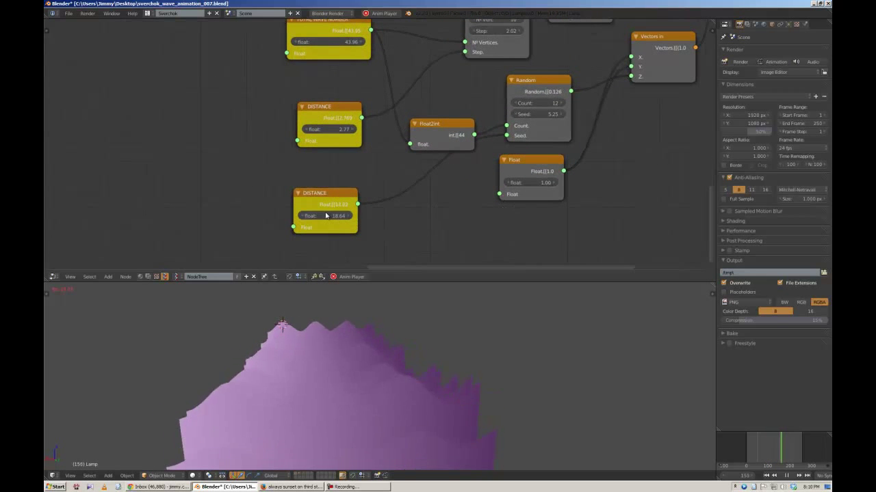
# In the CONTROL frame, set the top value to about 1.65 and the second to about 46
pyautogui.moveTo(145, 180); pyautogui.dragTo(377, 174, button='middle')
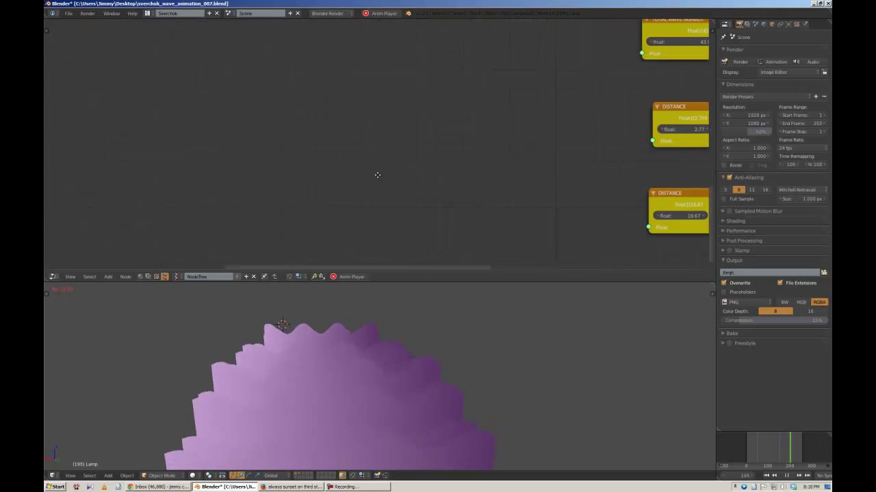
pyautogui.scroll(-4, 457, 160)
pyautogui.moveTo(465, 329); pyautogui.dragTo(468, 332, button='middle')
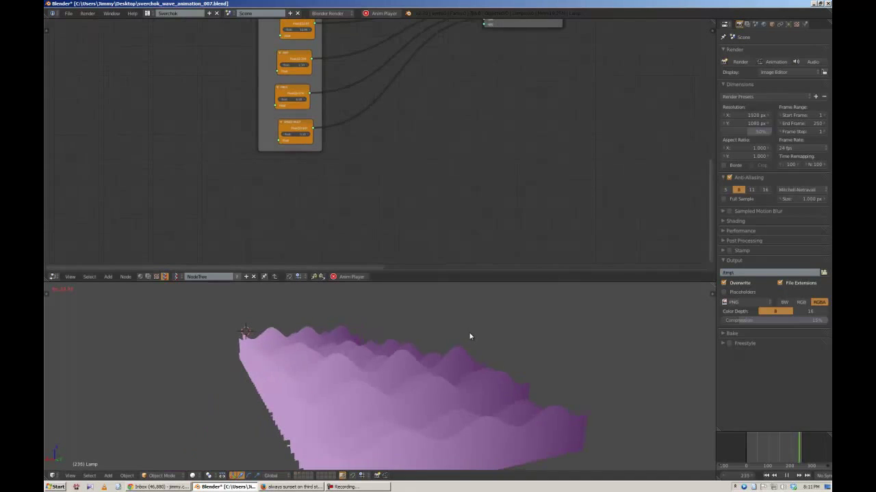
pyautogui.scroll(2, 289, 88)
pyautogui.scroll(1, 274, 133)
pyautogui.scroll(1, 274, 133)
pyautogui.moveTo(274, 133); pyautogui.dragTo(249, 152, button='middle')
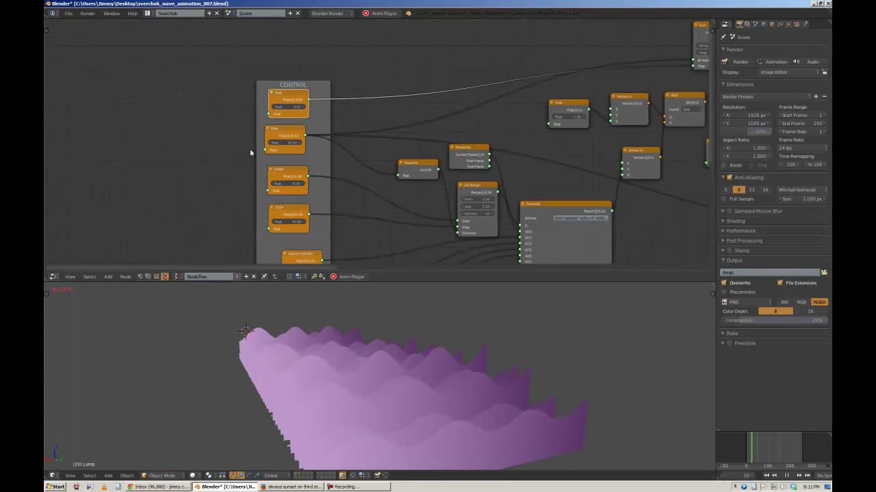
pyautogui.moveTo(295, 106); pyautogui.dragTo(309, 104)
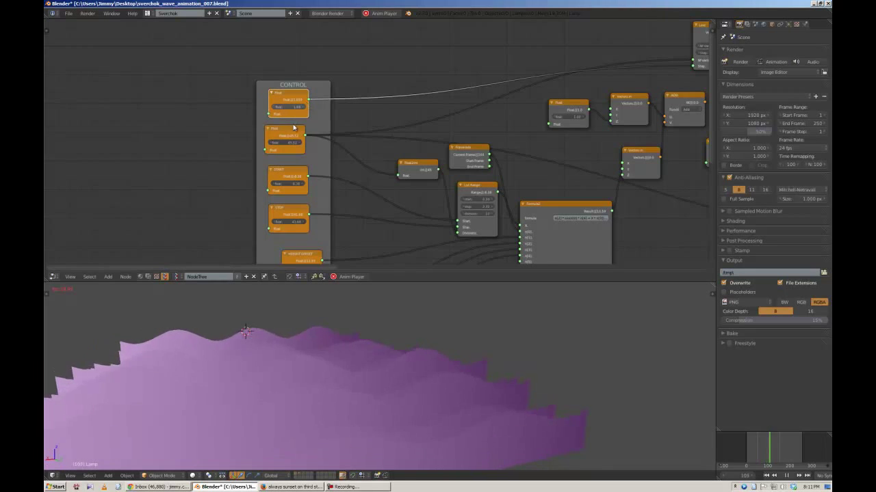
pyautogui.moveTo(338, 140); pyautogui.dragTo(329, 142)
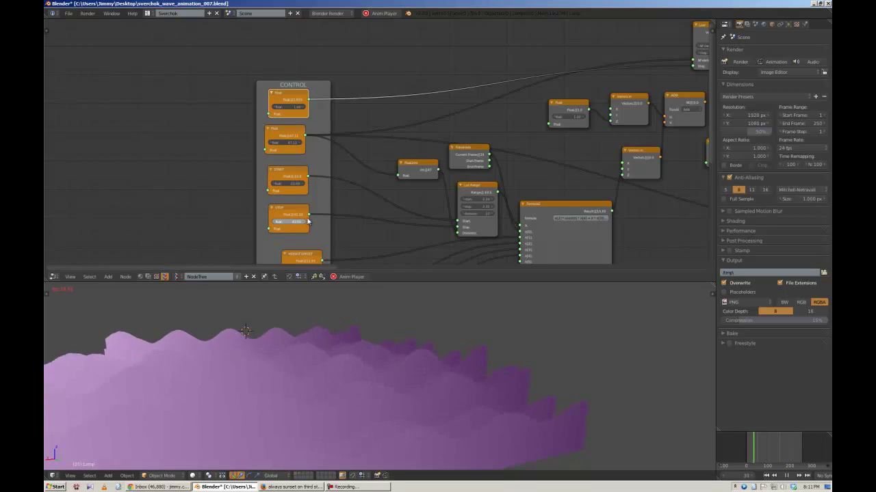
# Switch the 3D view to a straight-on angle and tilt down over the rippling purple wave block
pyautogui.keyDown('shift'); pyautogui.scroll(-3, 308, 221); pyautogui.keyUp('shift')
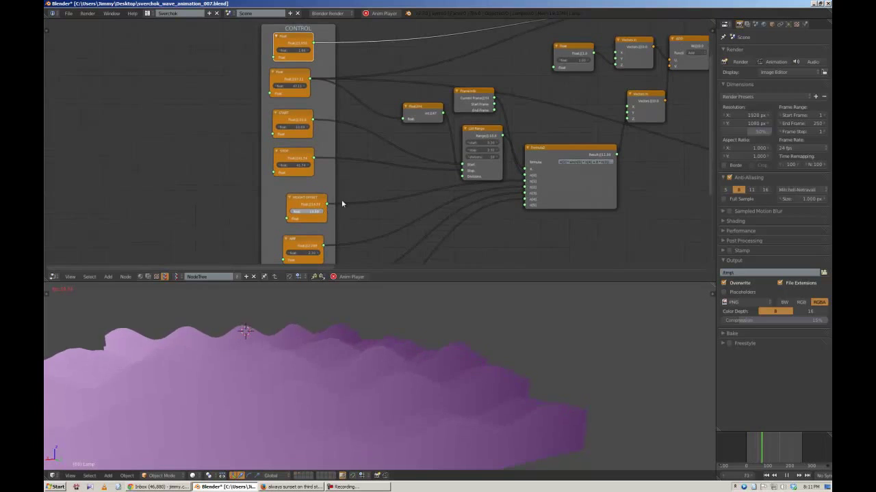
pyautogui.keyDown('shift'); pyautogui.scroll(-3, 206, 190); pyautogui.keyUp('shift')
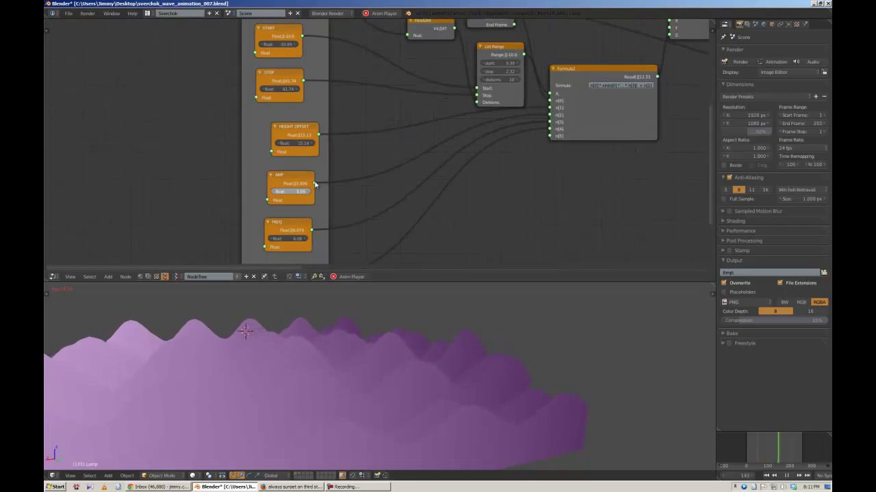
pyautogui.keyDown('shift'); pyautogui.scroll(-2, 279, 190); pyautogui.keyUp('shift')
pyautogui.scroll(1, 284, 192)
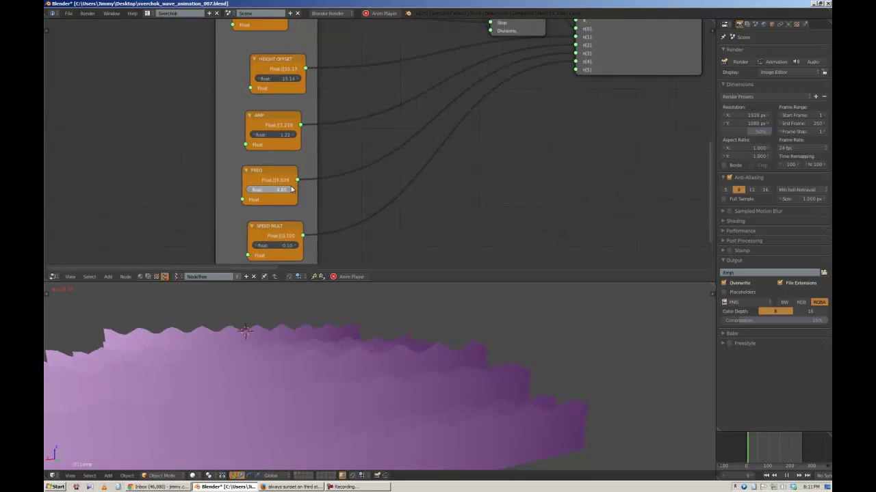
pyautogui.scroll(-2, 210, 129)
pyautogui.scroll(2, 280, 211)
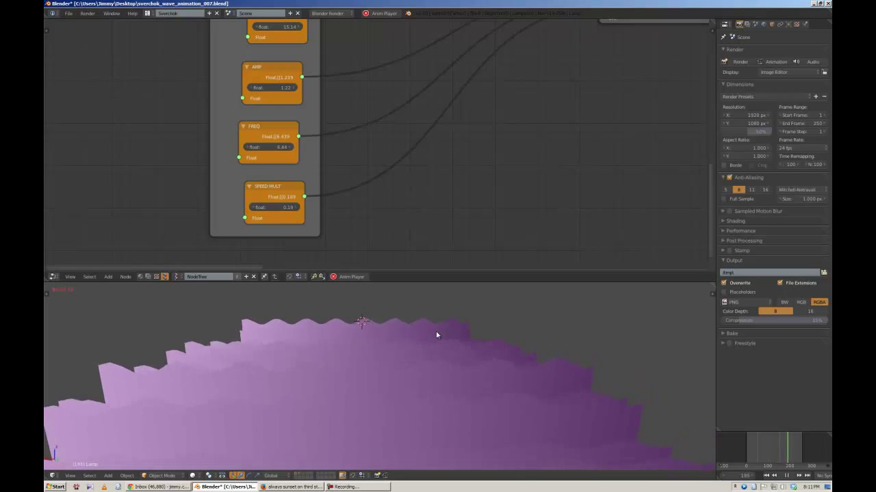
pyautogui.press('KP_5')
pyautogui.moveTo(438, 330)
pyautogui.mouseDown(button='middle')
pyautogui.moveTo(473, 333)
pyautogui.moveTo(470, 352)
pyautogui.moveTo(415, 357)
pyautogui.moveTo(388, 342)
pyautogui.moveTo(438, 338)
pyautogui.mouseUp(button='middle')
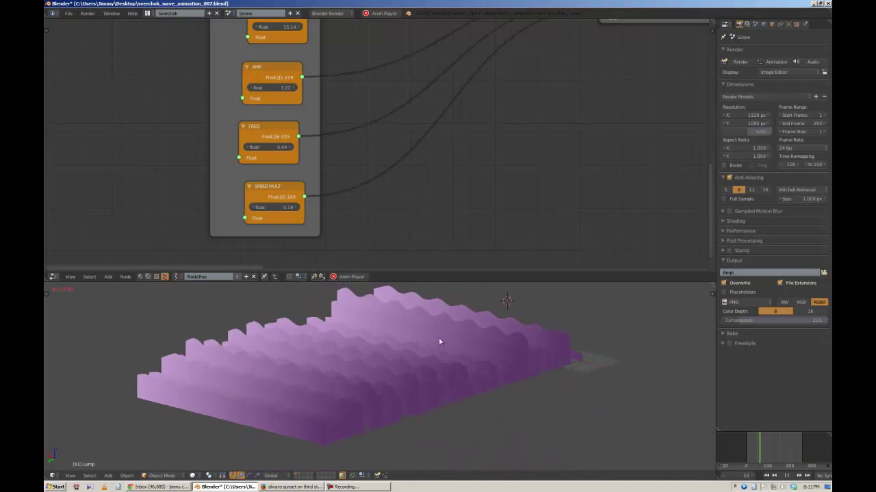